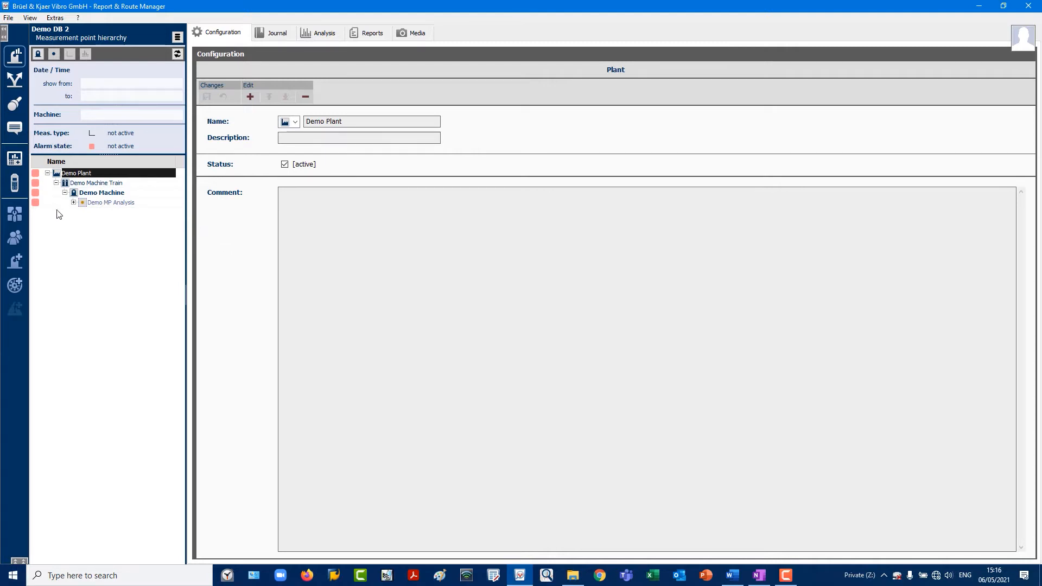
# Open the Demo MP Analysis measurement point and review its measurement configuration settings
pyautogui.click(96, 203)
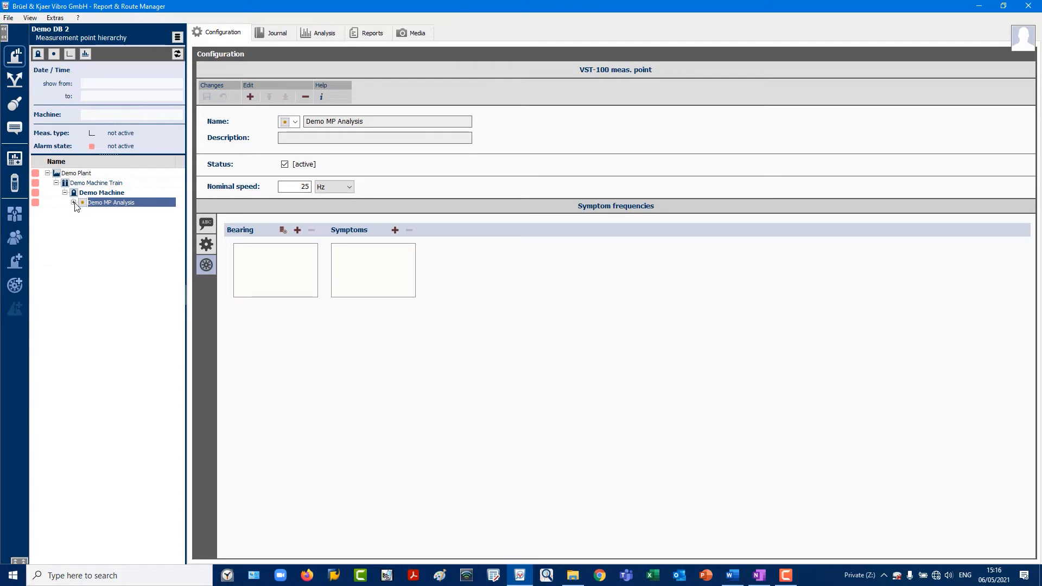
pyautogui.click(74, 202)
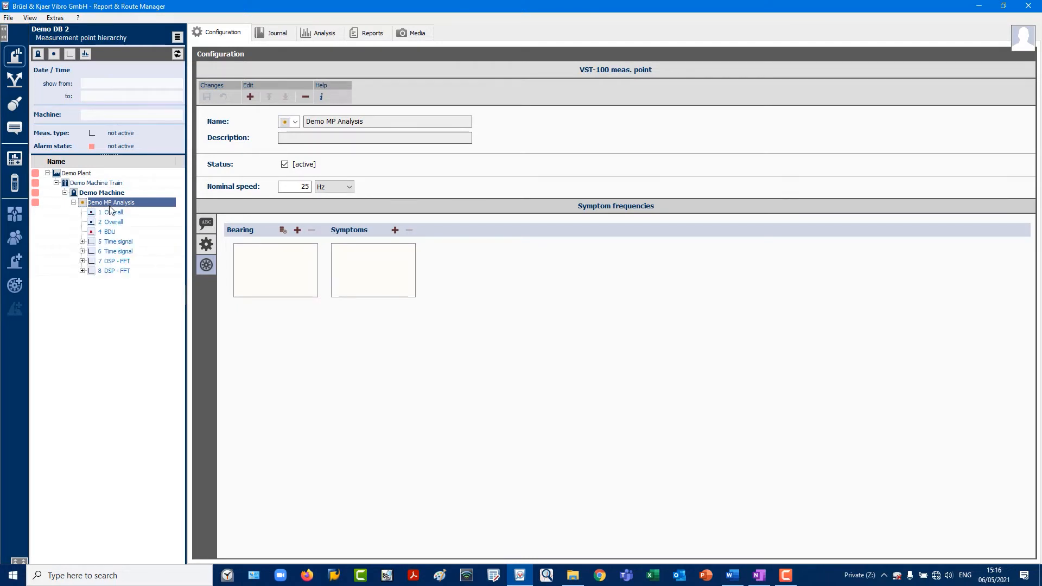
pyautogui.click(210, 248)
pyautogui.moveTo(1025, 315); pyautogui.dragTo(1005, 289)
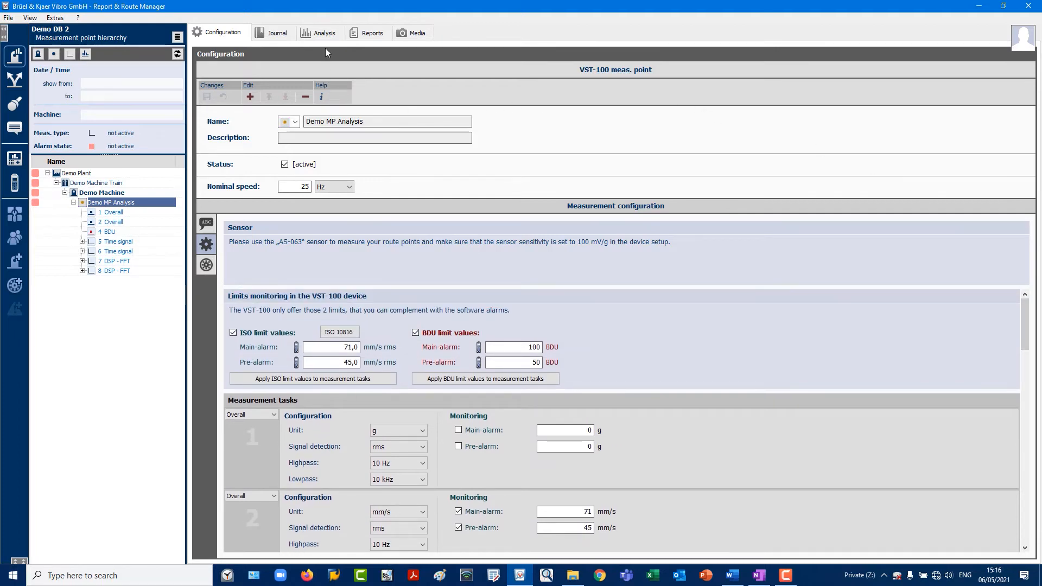
# Display the 2 Overall trend in the Analysis view and move the cursor along the trend points
pyautogui.click(325, 33)
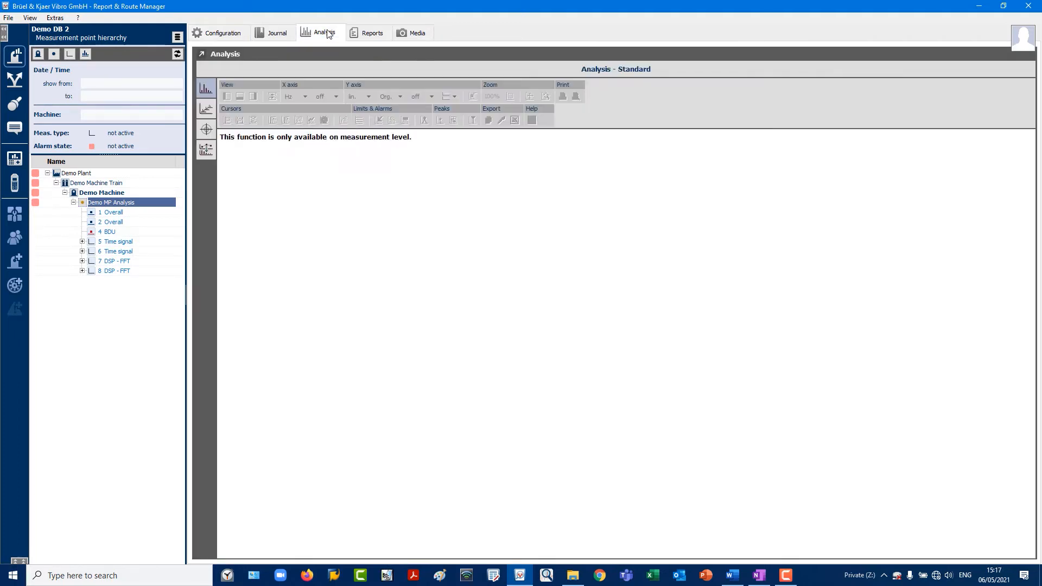
pyautogui.click(119, 225)
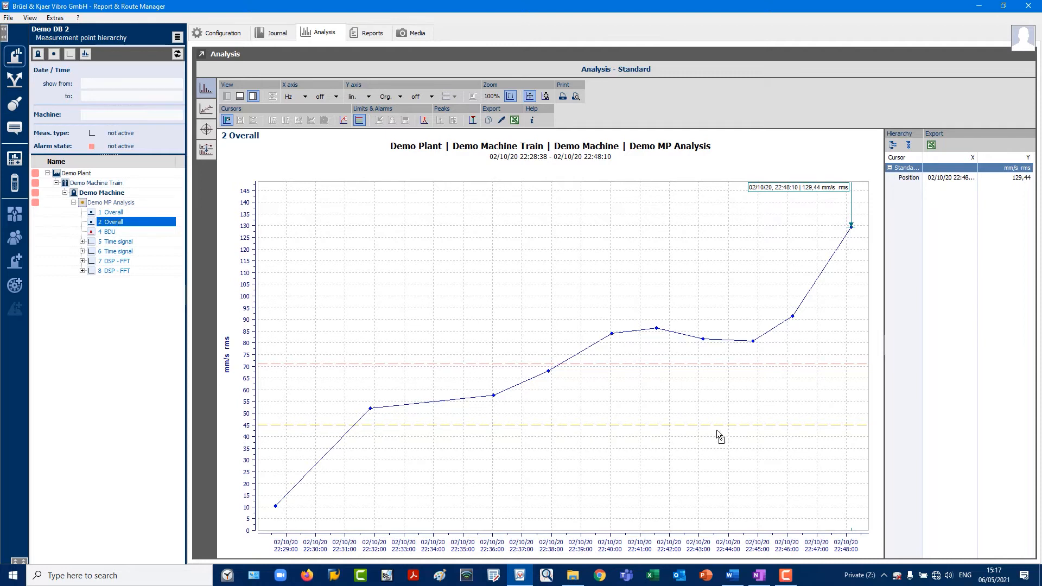
pyautogui.click(735, 213)
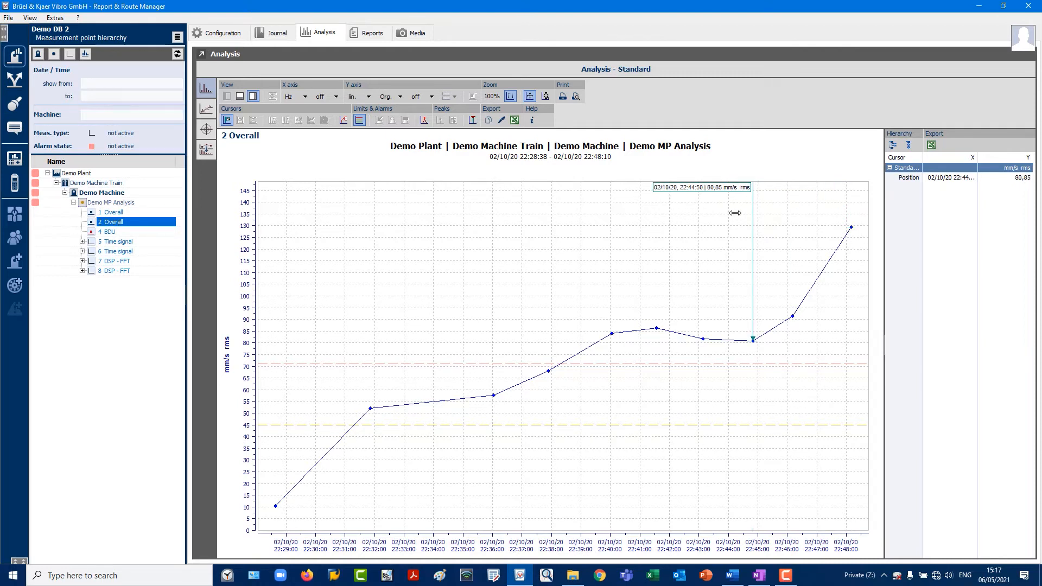
pyautogui.moveTo(758, 211); pyautogui.dragTo(584, 252)
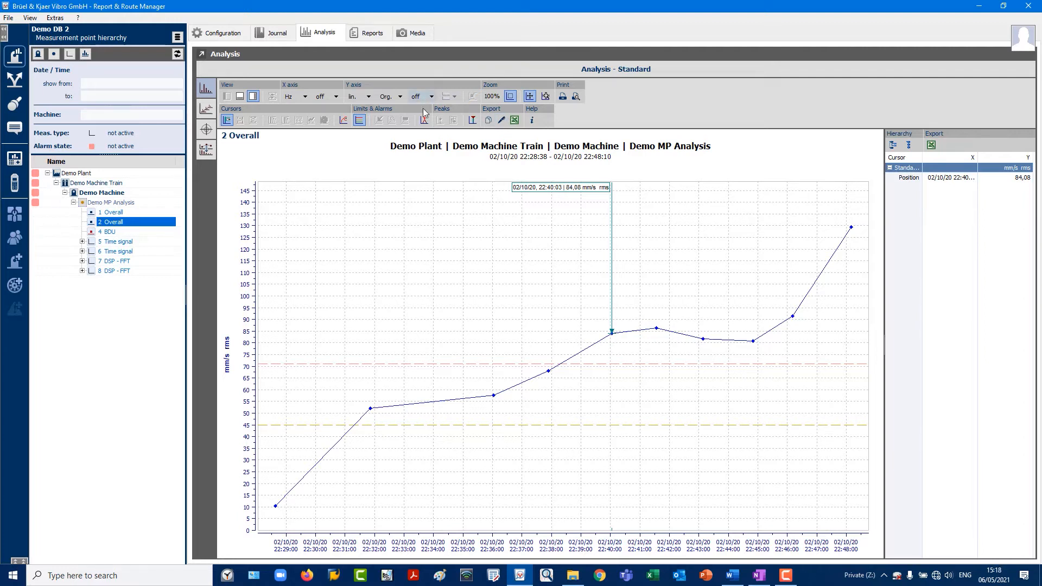
# Zoom into a section of the Overall trend diagram, then unzoom it back to the full view
pyautogui.click(511, 98)
pyautogui.moveTo(509, 313); pyautogui.dragTo(724, 412)
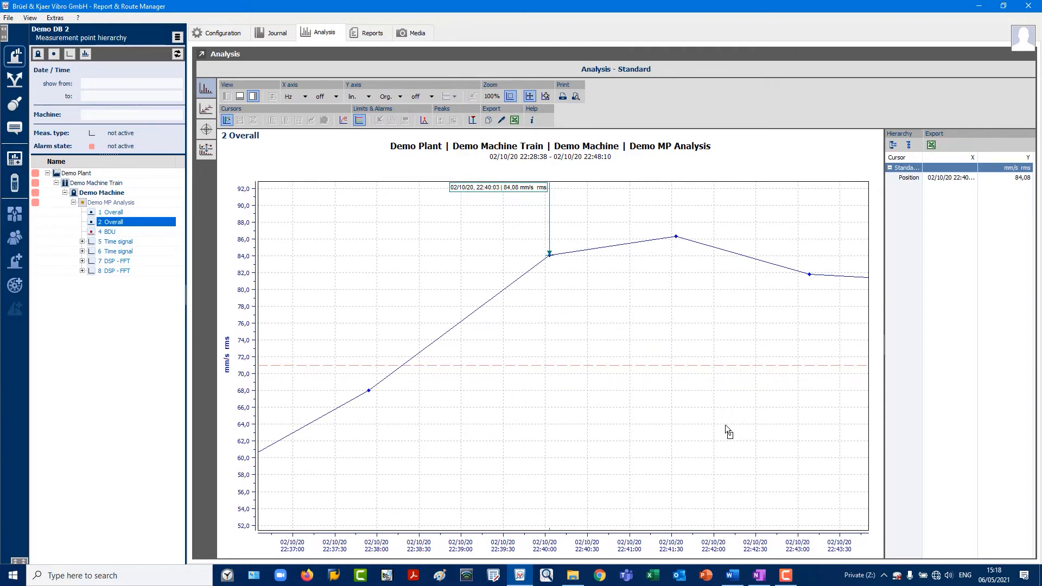
pyautogui.moveTo(608, 547)
pyautogui.mouseDown()
pyautogui.moveTo(489, 544)
pyautogui.moveTo(600, 545)
pyautogui.mouseUp()
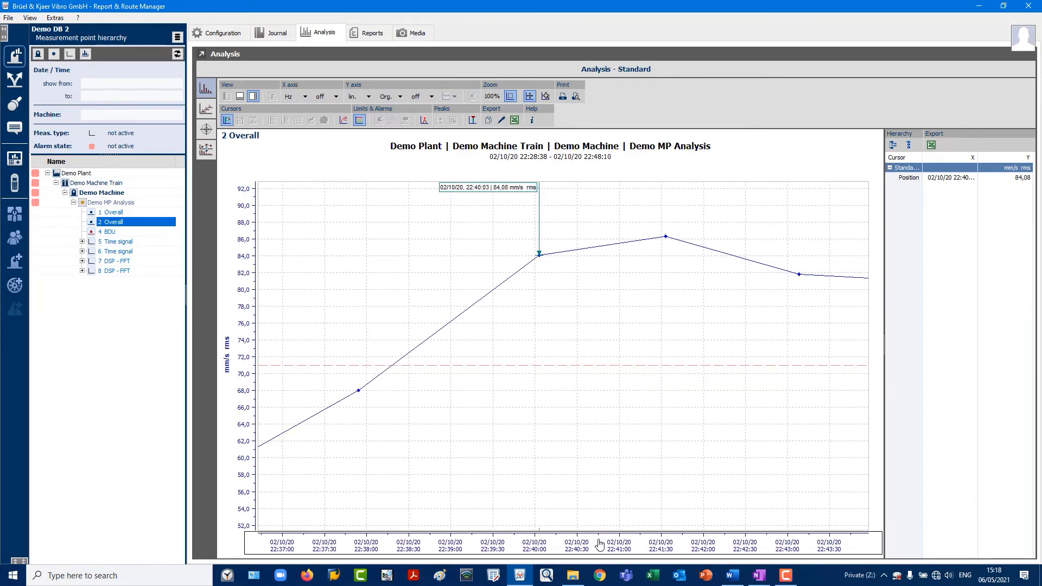
pyautogui.click(492, 96)
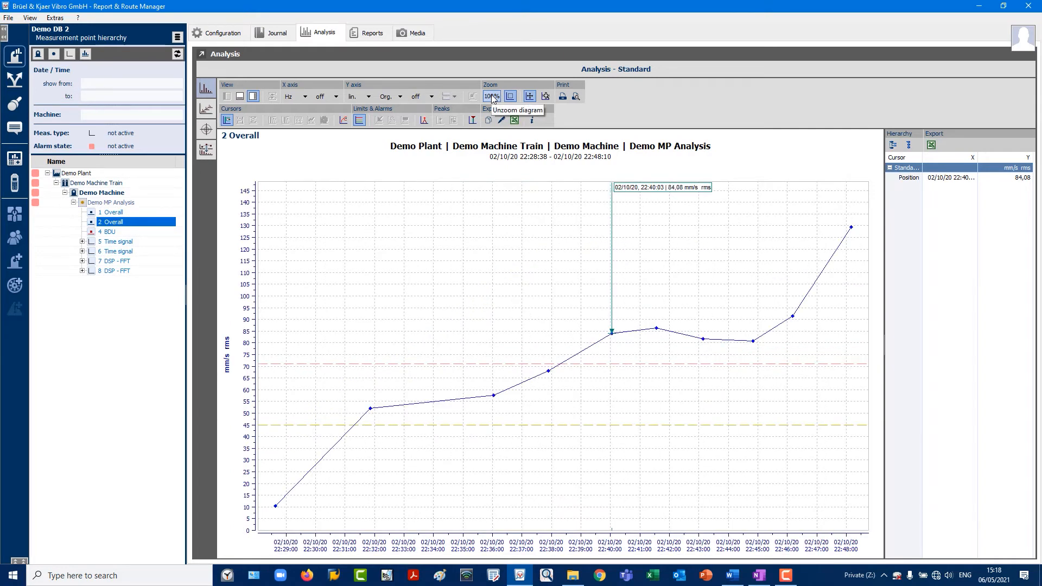
# Expand 5 Time signal and open its 02/10/2020 22:48:10 time waveform
pyautogui.click(83, 242)
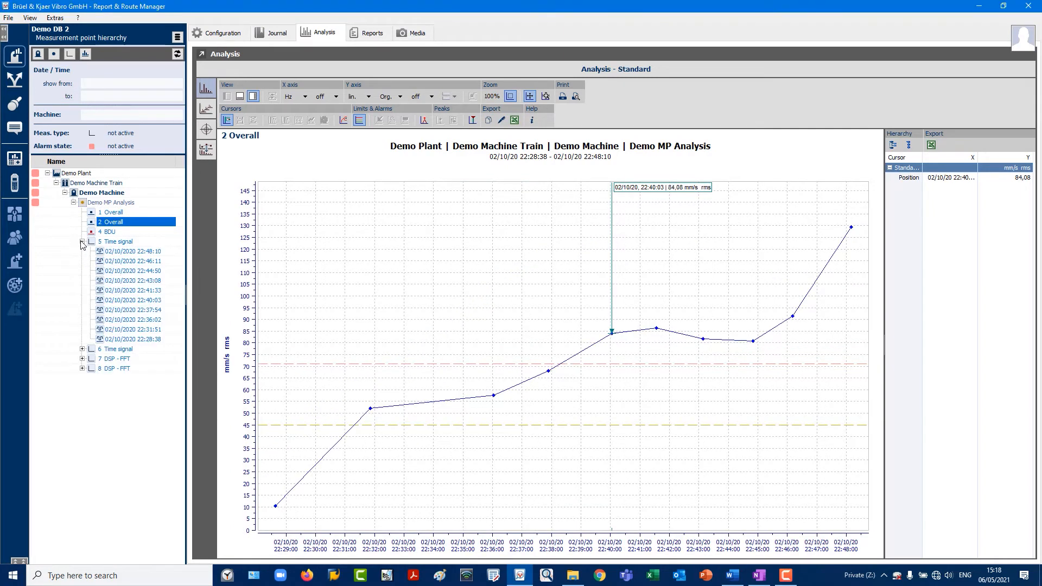
pyautogui.click(128, 252)
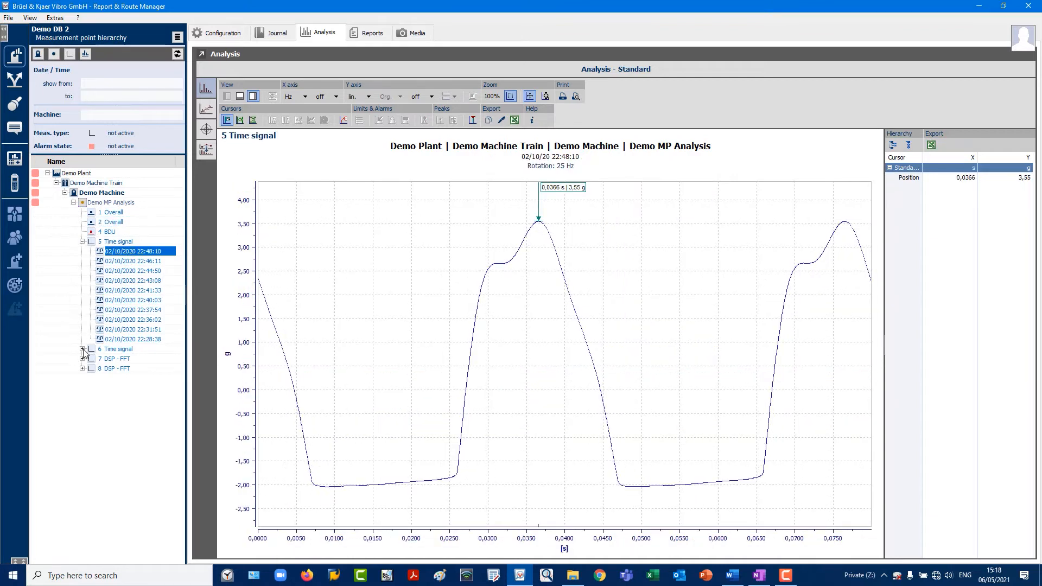
# Open the 8 DSP-FFT spectrum with its measurement list and temporarily maximize the spectrum panel
pyautogui.click(114, 270)
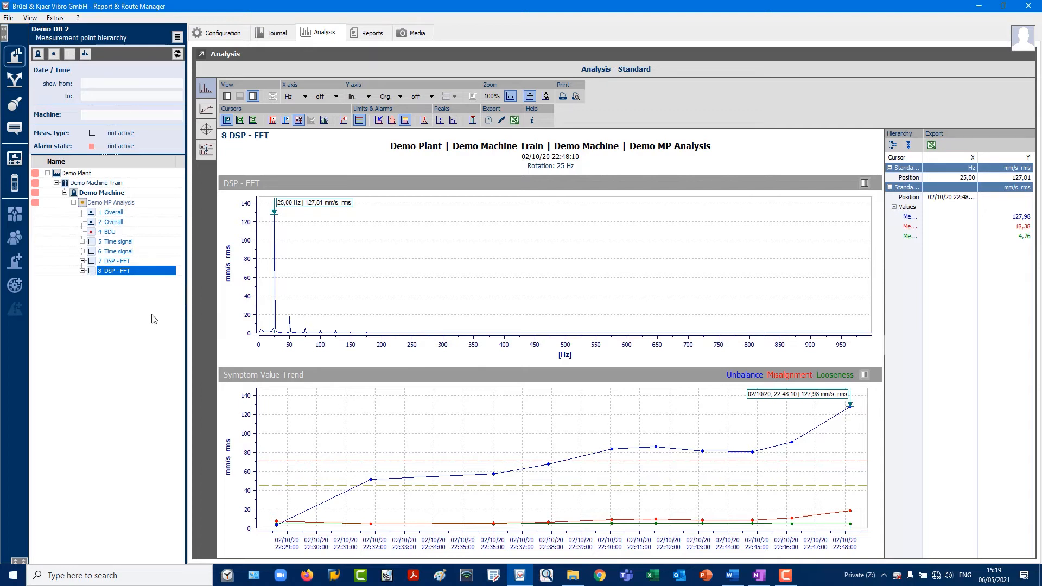
pyautogui.click(82, 271)
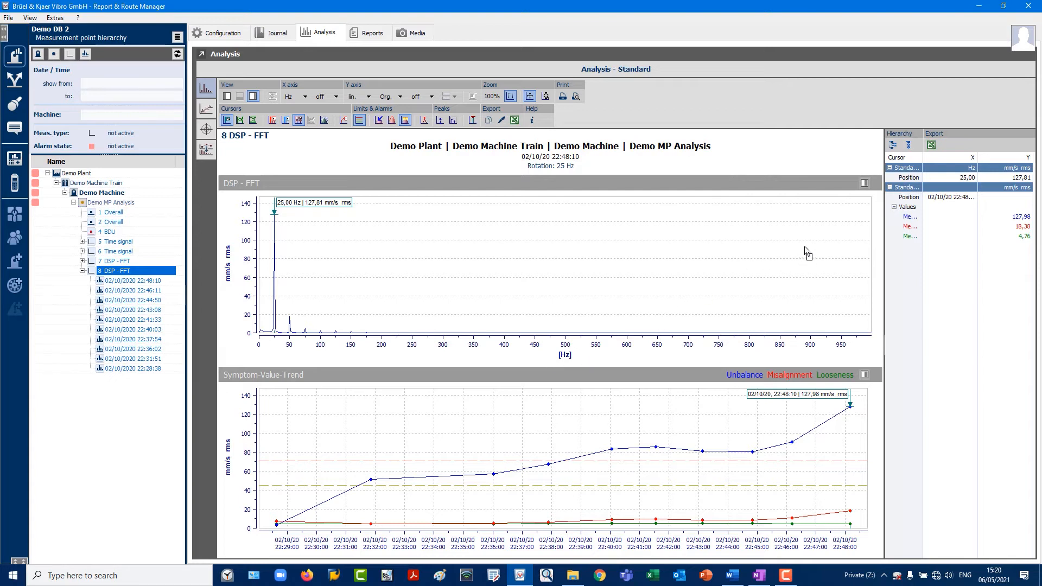
pyautogui.click(865, 183)
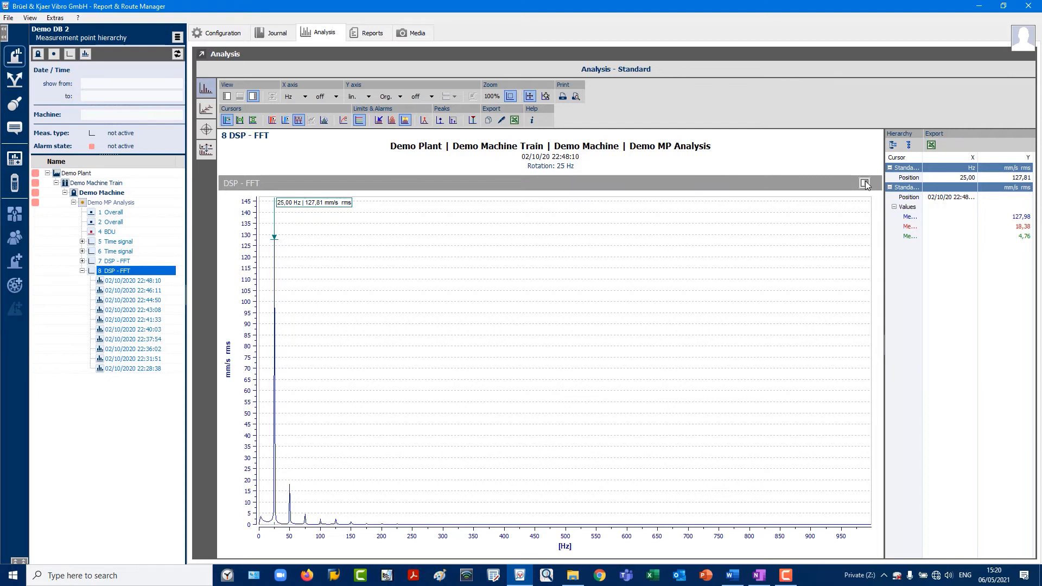
pyautogui.click(865, 183)
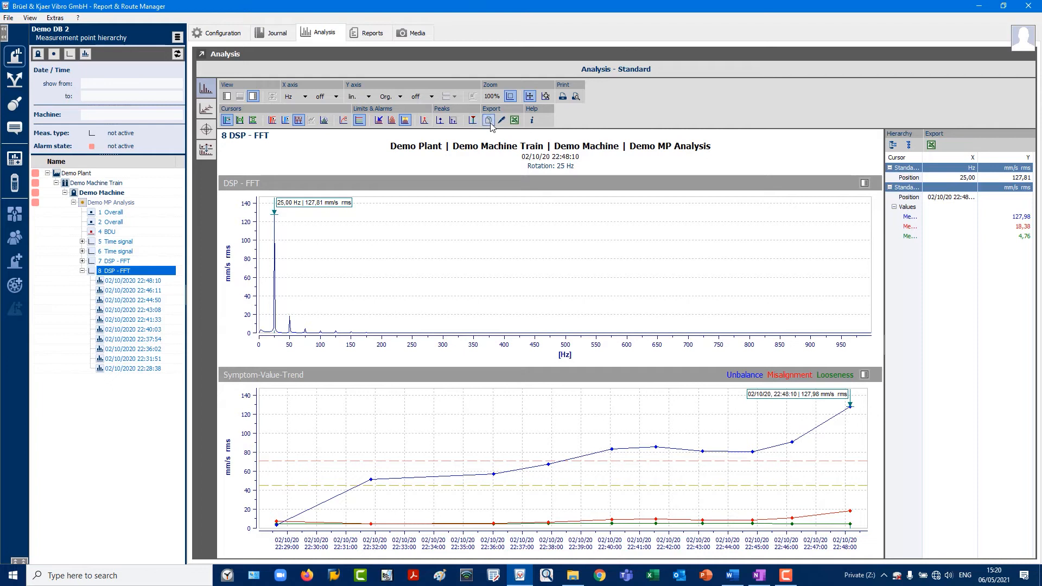
# Hide and re-show the cursor values pane beside the diagrams
pyautogui.click(253, 96)
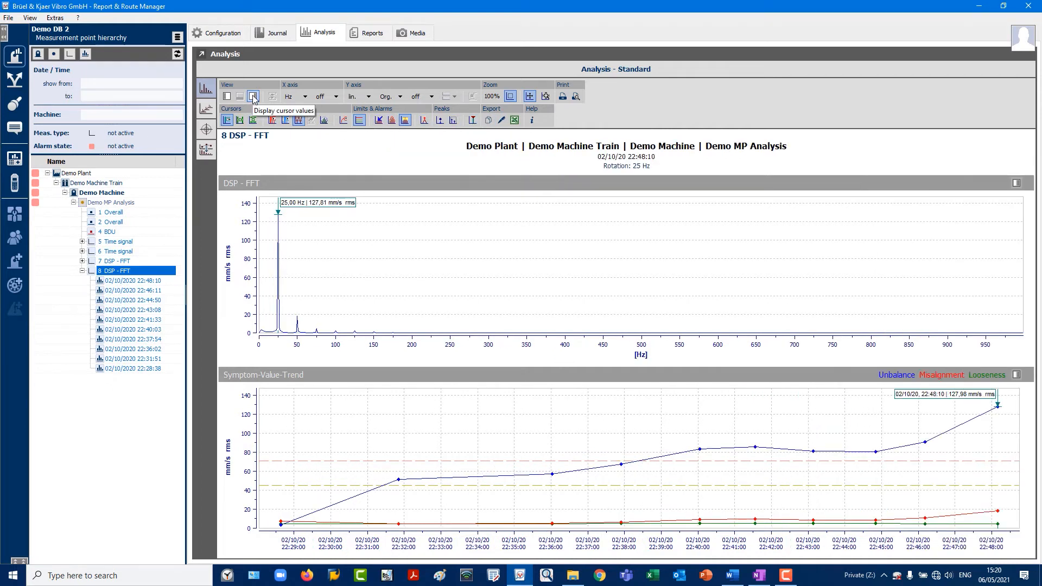
pyautogui.click(253, 96)
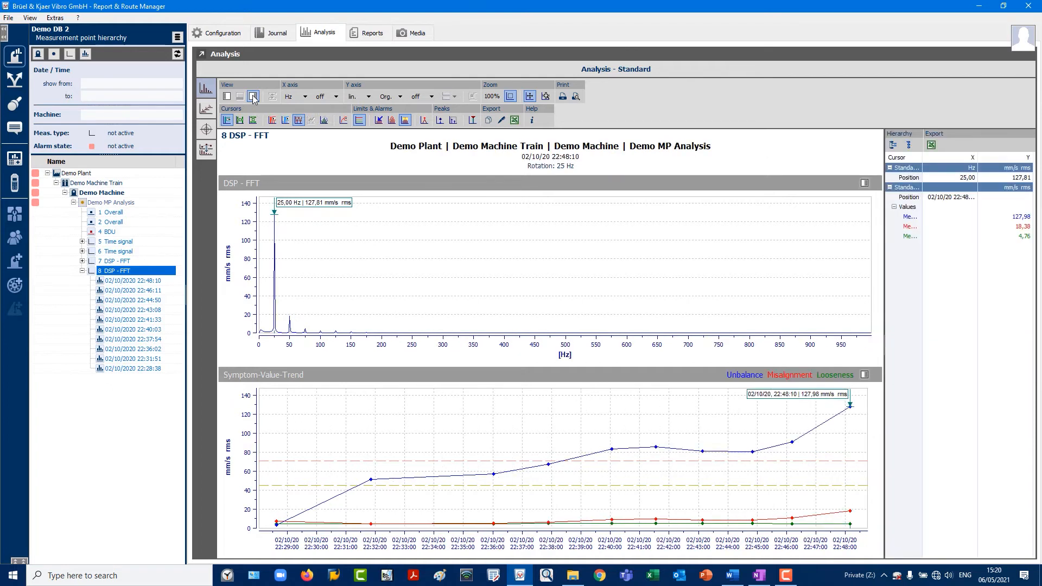
# Export the spectrum's measurement data and close the export window
pyautogui.click(514, 121)
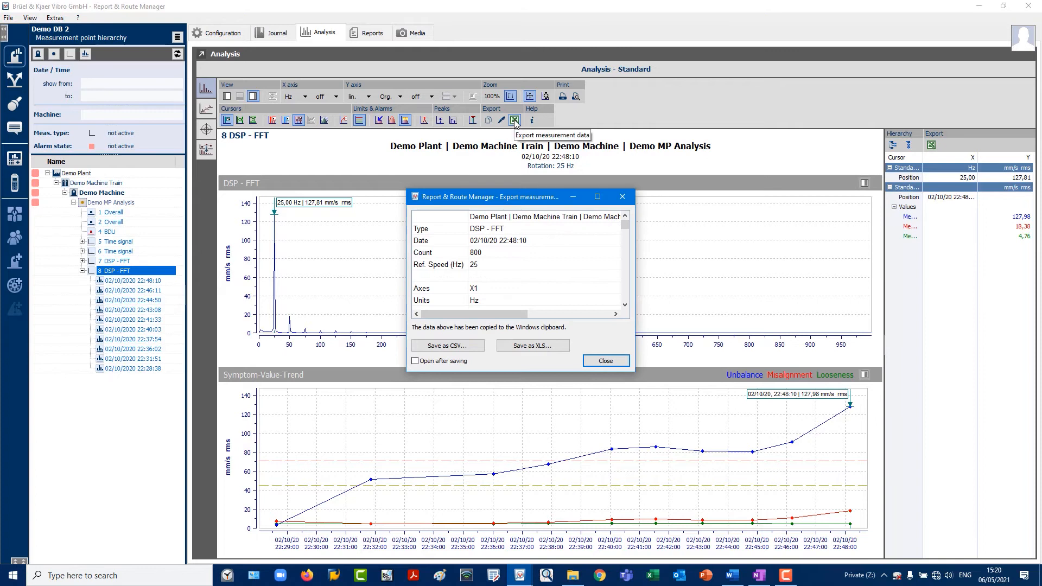
pyautogui.click(605, 361)
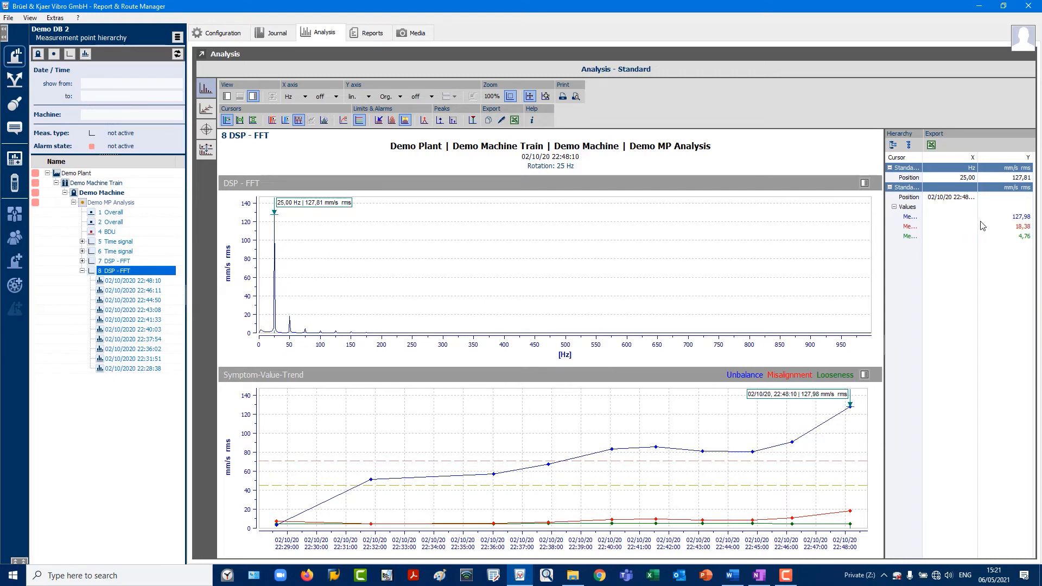
# Widen the cursor values column and step through the 8 DSP-FFT measurements from 22:48:10 back to 22:36:02
pyautogui.moveTo(978, 156); pyautogui.dragTo(933, 156)
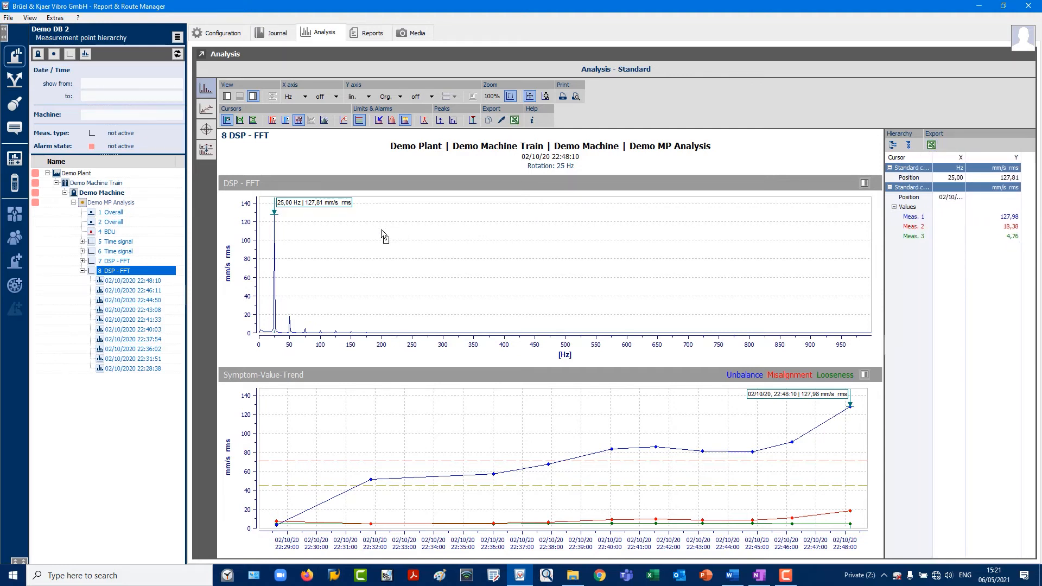
pyautogui.click(127, 282)
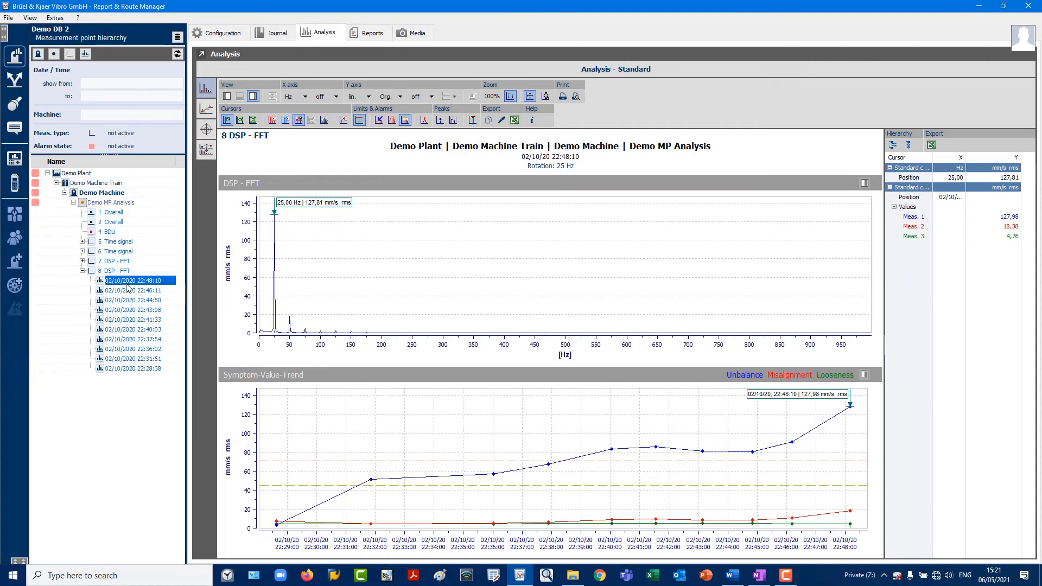
pyautogui.press('Up')
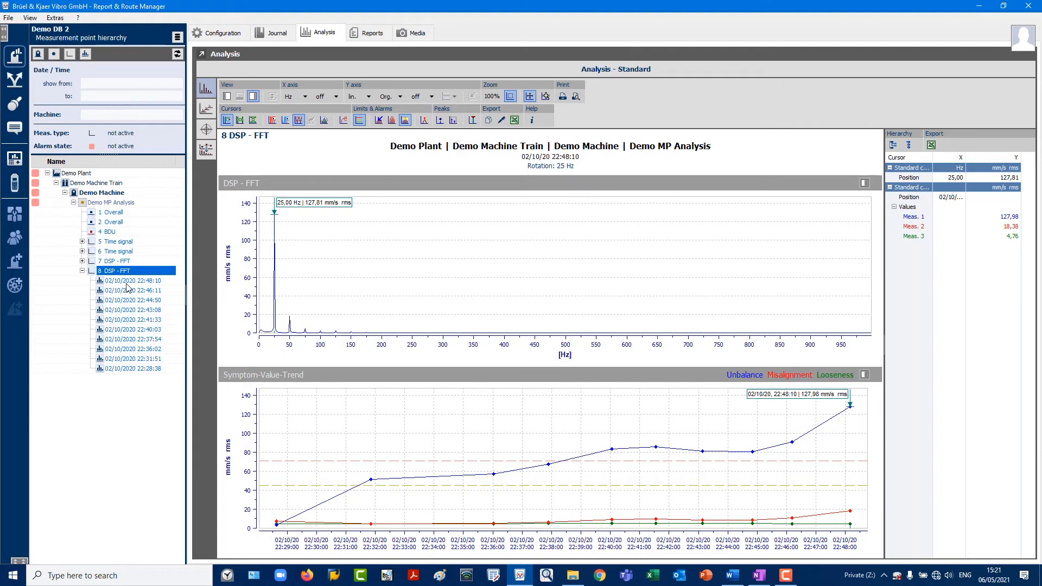
pyautogui.press('Down')
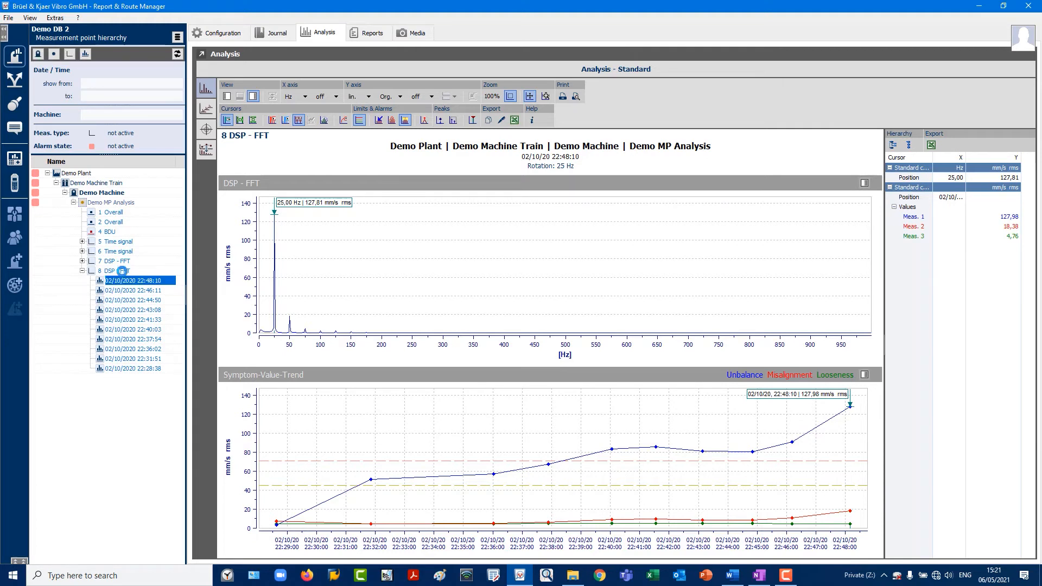
pyautogui.press('Down')
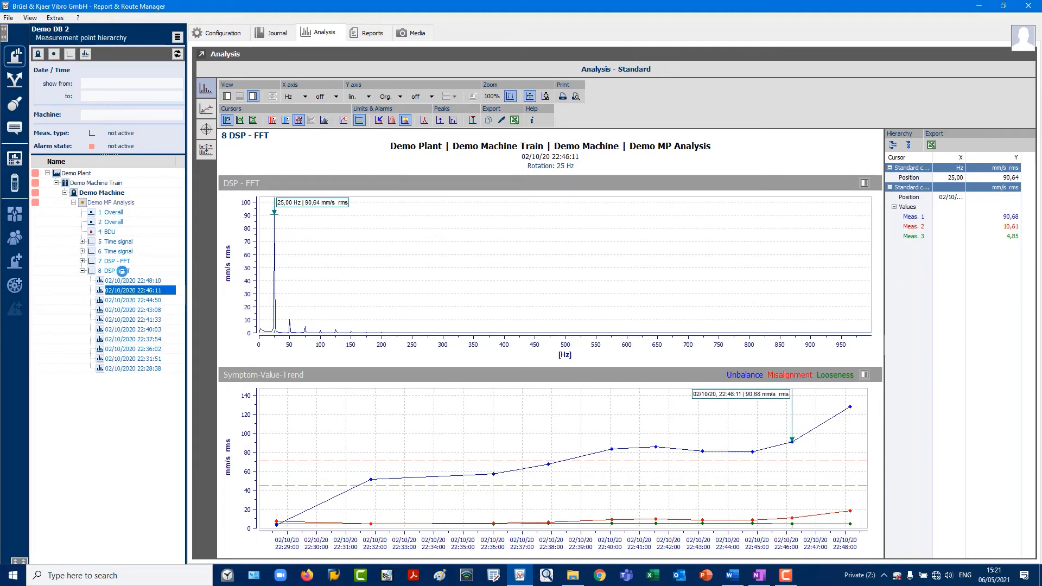
pyautogui.press('Down')
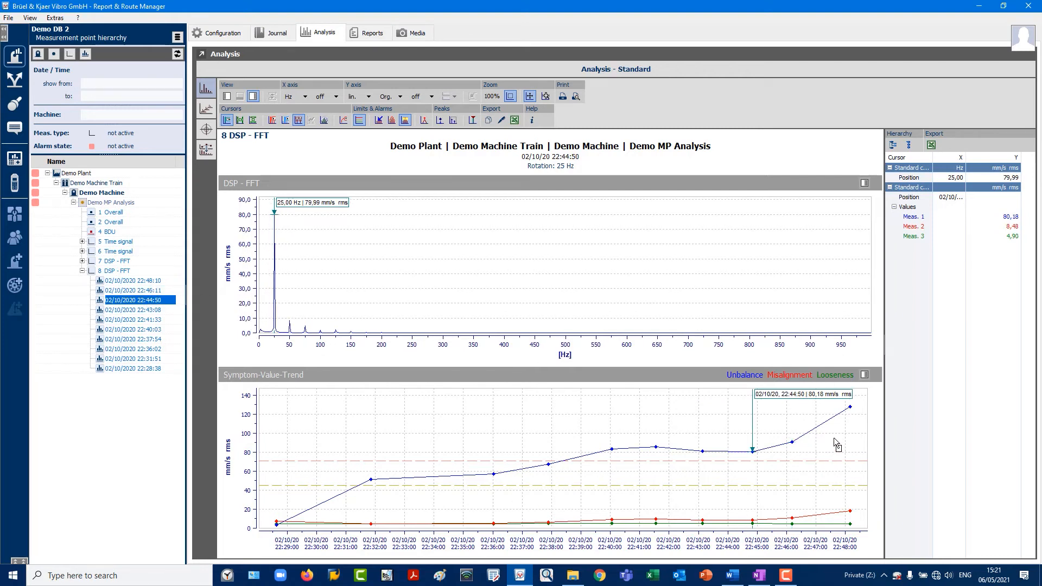
pyautogui.press('Down')
pyautogui.press('Down')
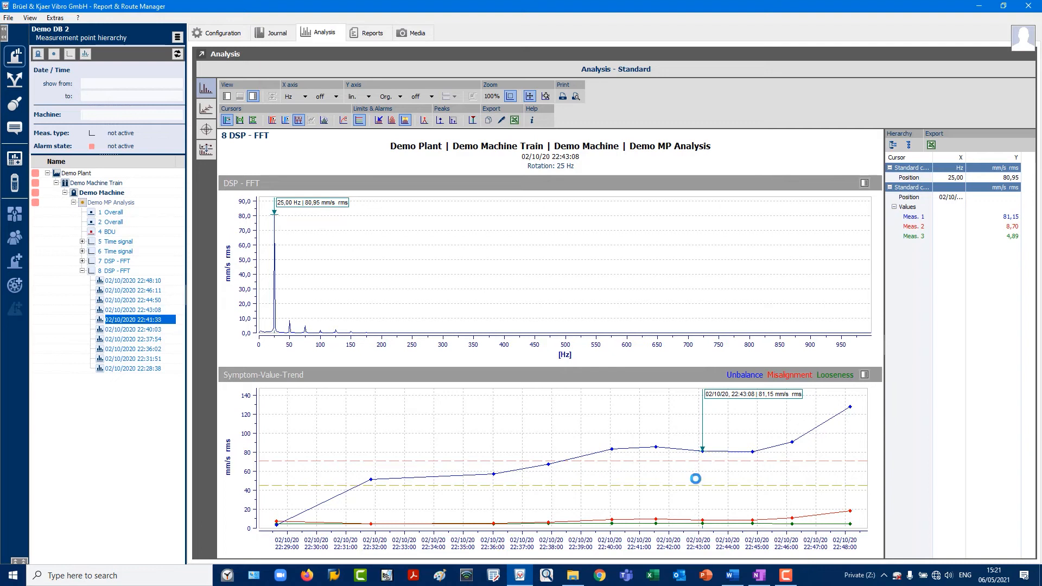
pyautogui.press('Down')
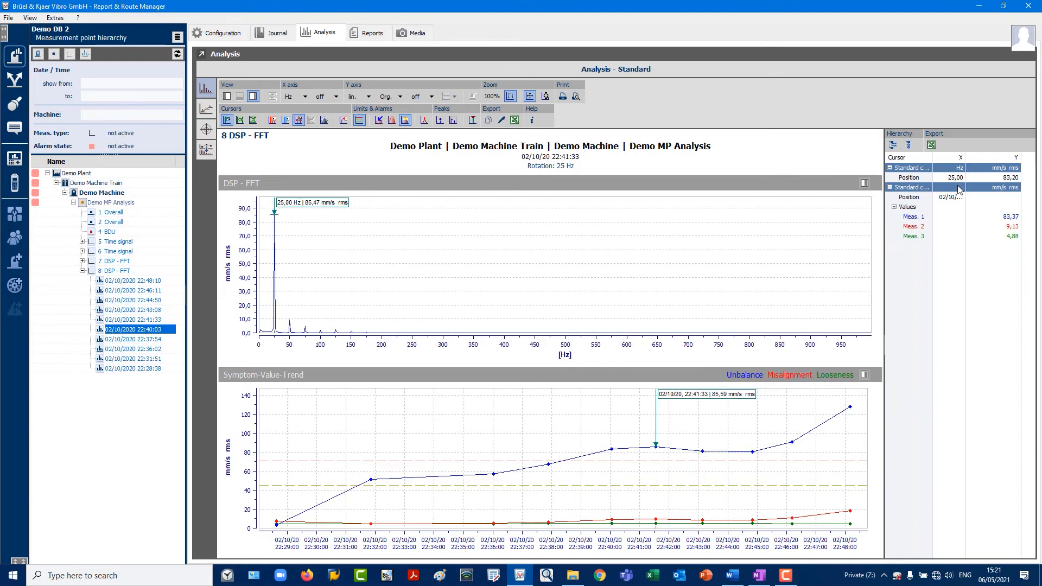
pyautogui.press('Down')
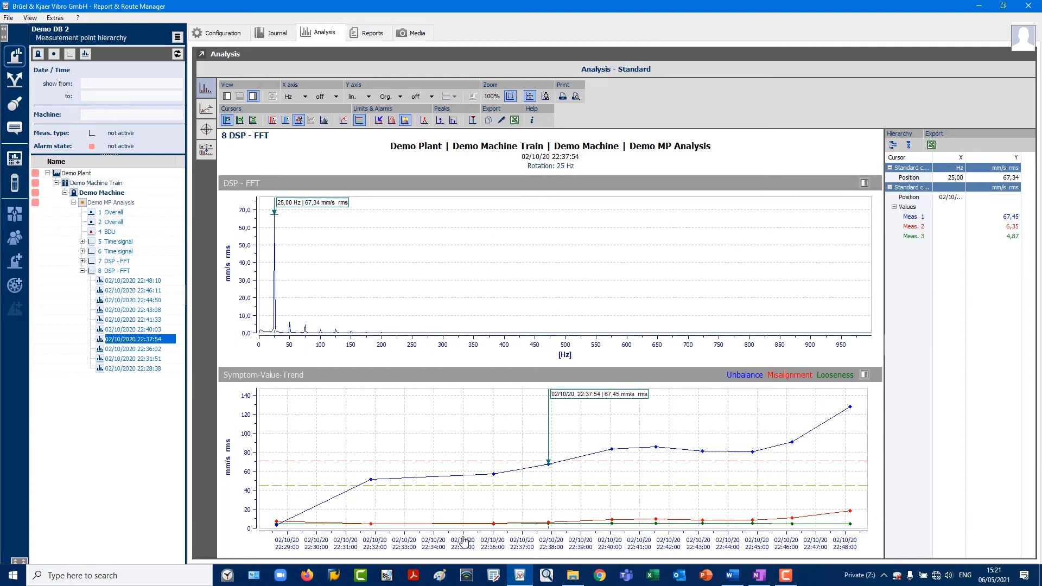
pyautogui.press('Down')
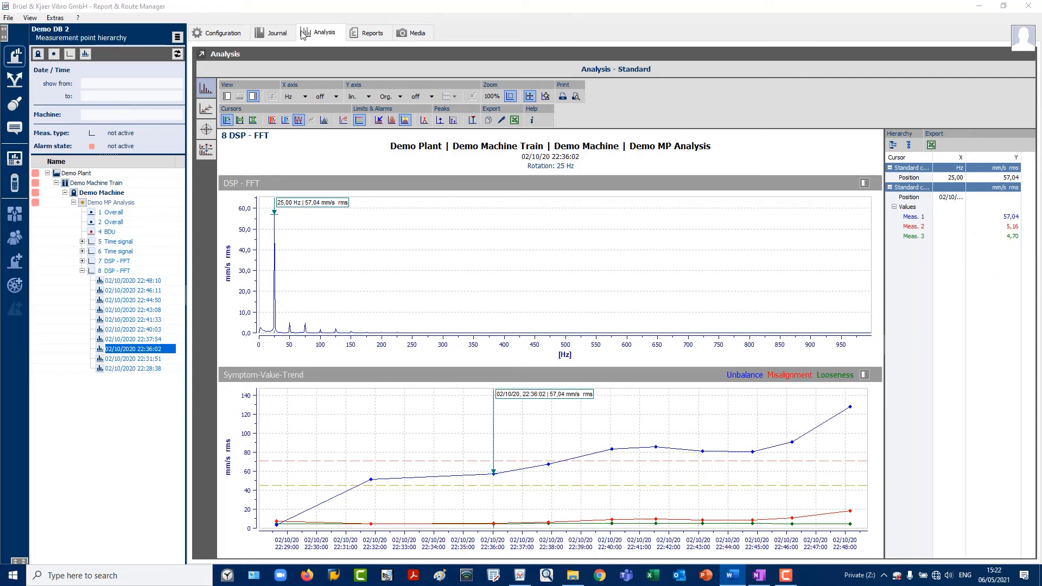
# Switch to Reports and display the machine measurement report for 2 Overall
pyautogui.click(371, 36)
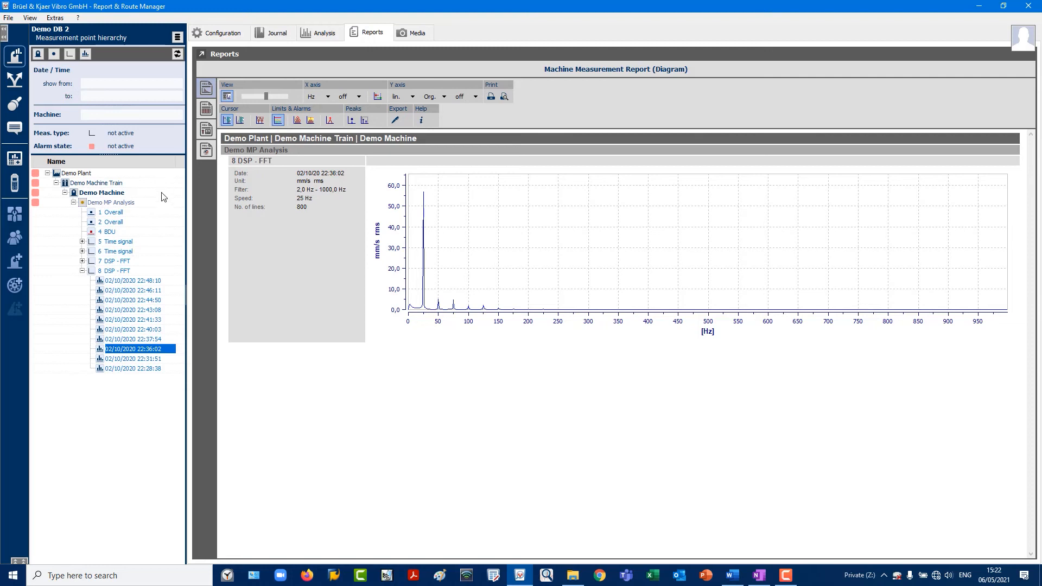
pyautogui.click(123, 222)
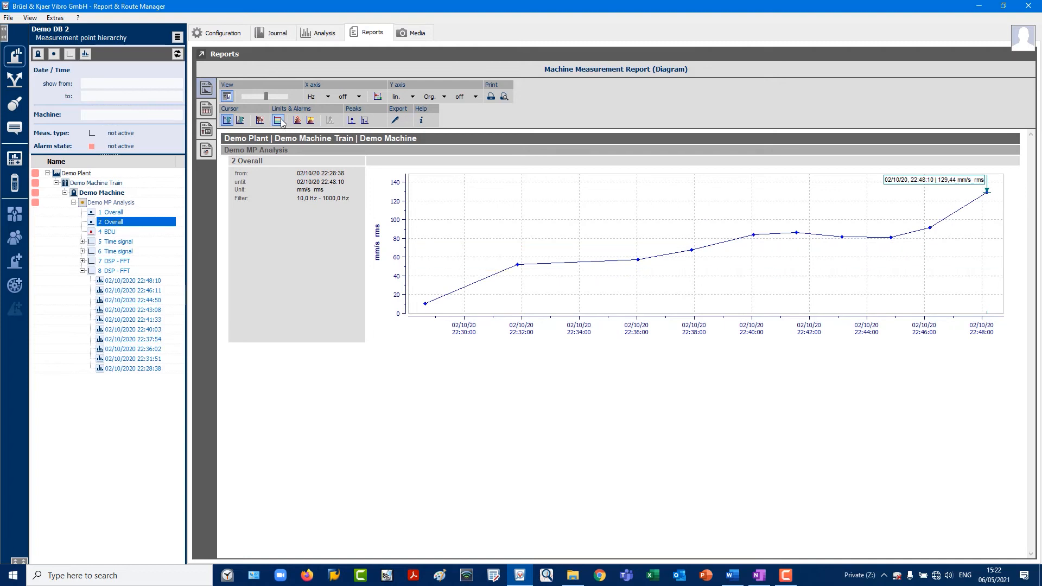
pyautogui.click(227, 121)
pyautogui.click(227, 120)
# Show the report for the whole Demo MP Analysis point with enlarged diagrams
pyautogui.click(115, 204)
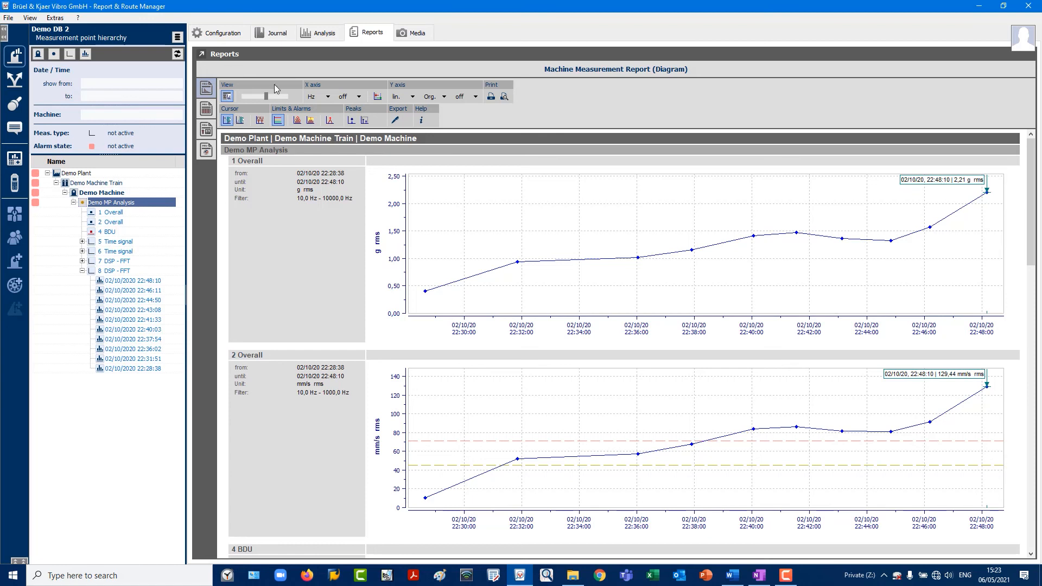
pyautogui.click(281, 99)
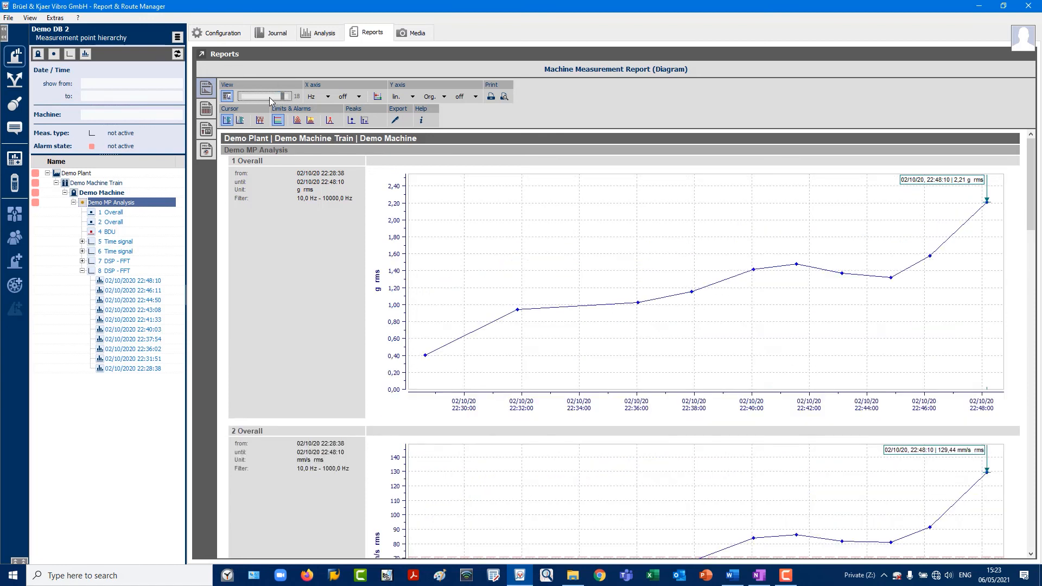
pyautogui.scroll(-2, 307, 178)
pyautogui.scroll(-3, 307, 178)
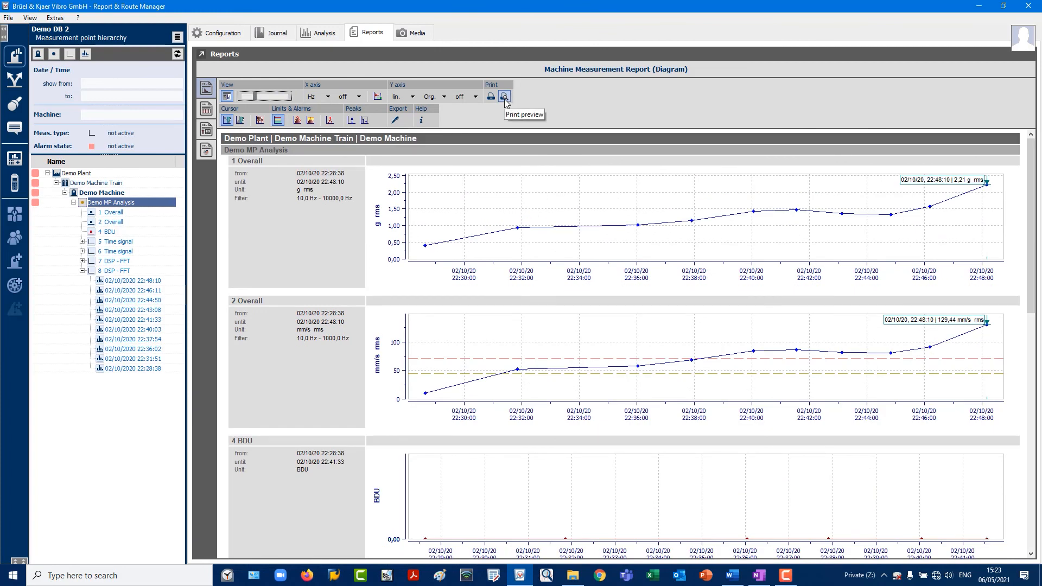
# Open the print preview of the report and page through to the last page
pyautogui.click(504, 98)
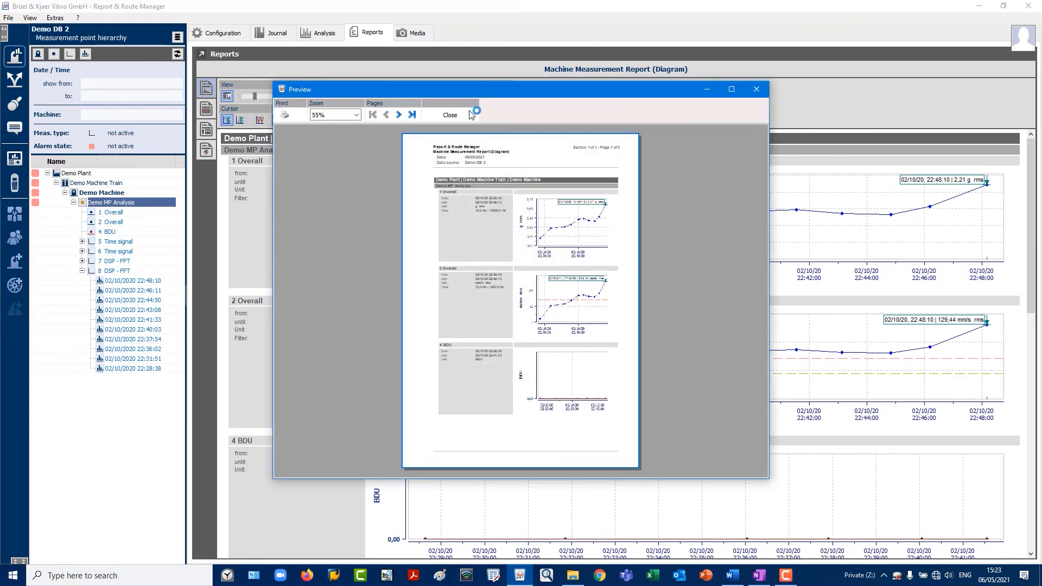
pyautogui.click(400, 115)
pyautogui.click(399, 115)
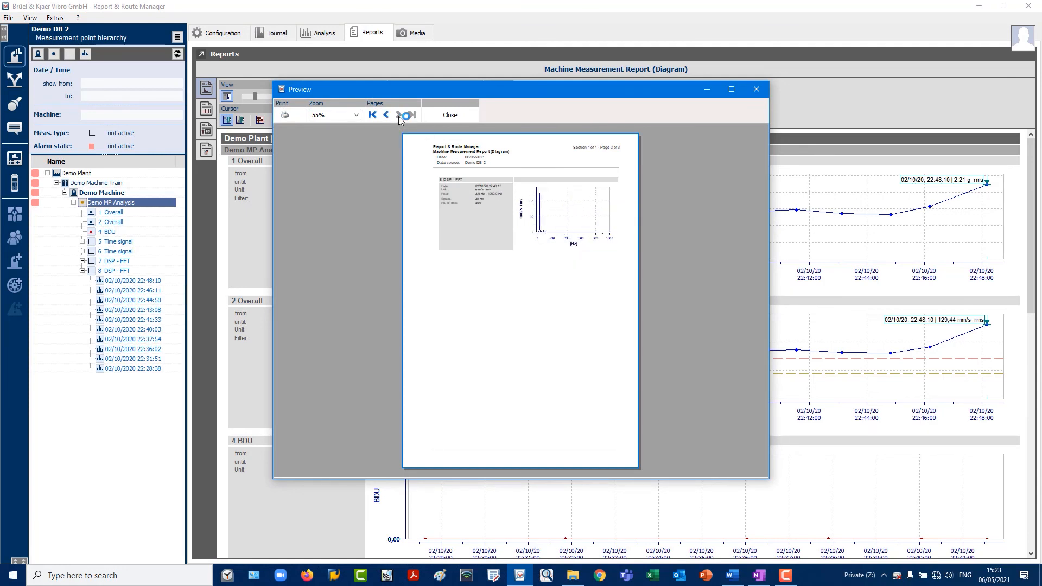
# Print the report, choosing PDFCreator as the printer
pyautogui.click(284, 115)
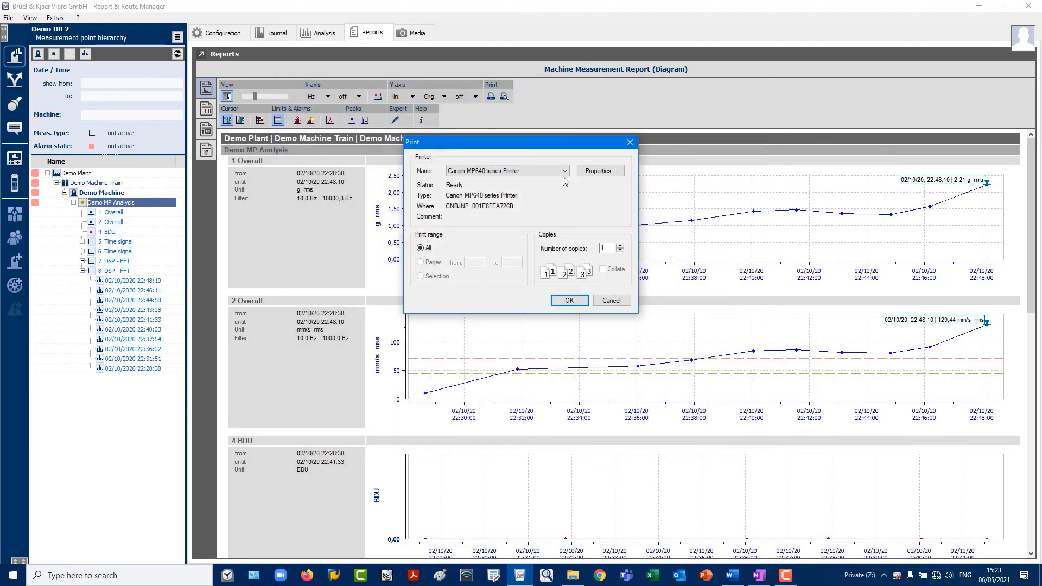
pyautogui.click(564, 171)
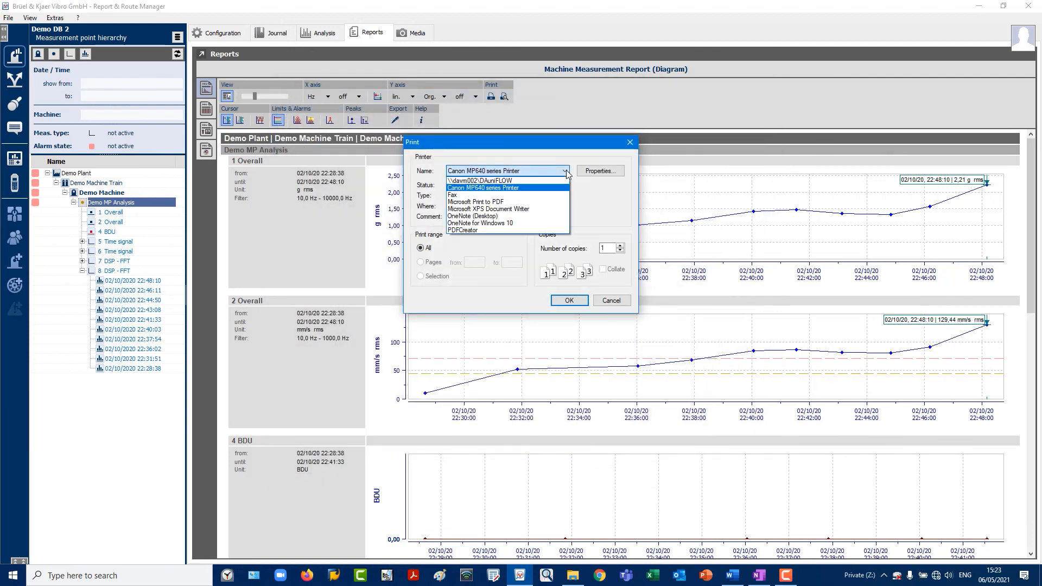
pyautogui.click(486, 231)
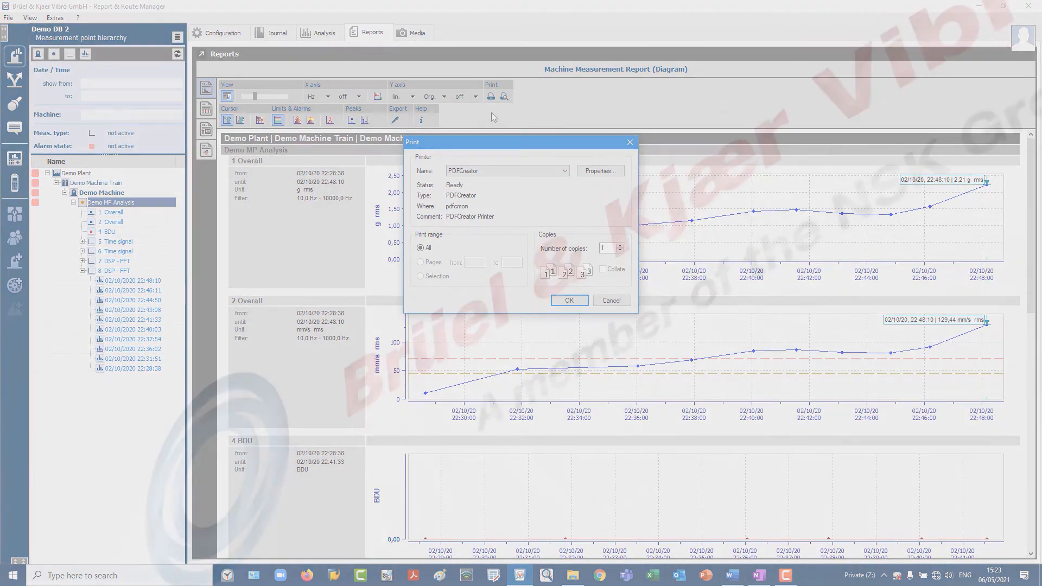